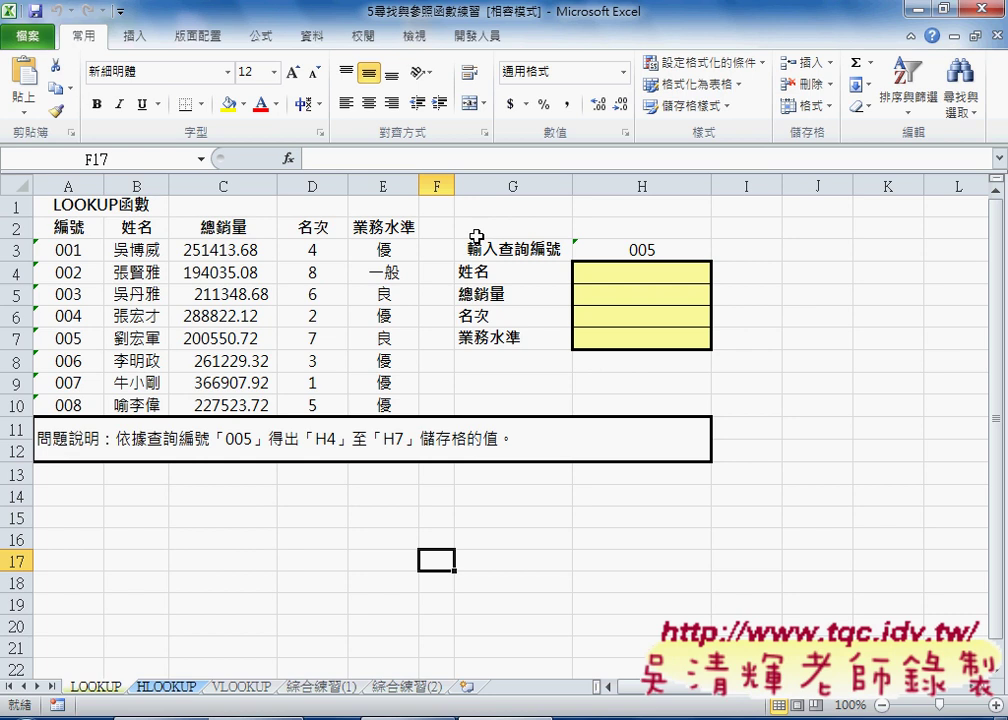
Select and inspect ranges in the salesperson table
mouse_move(435, 170)
mouse_down()
mouse_move(440, 459)
mouse_move(40, 244)
mouse_move(259, 198)
mouse_move(418, 198)
mouse_move(434, 413)
mouse_up()
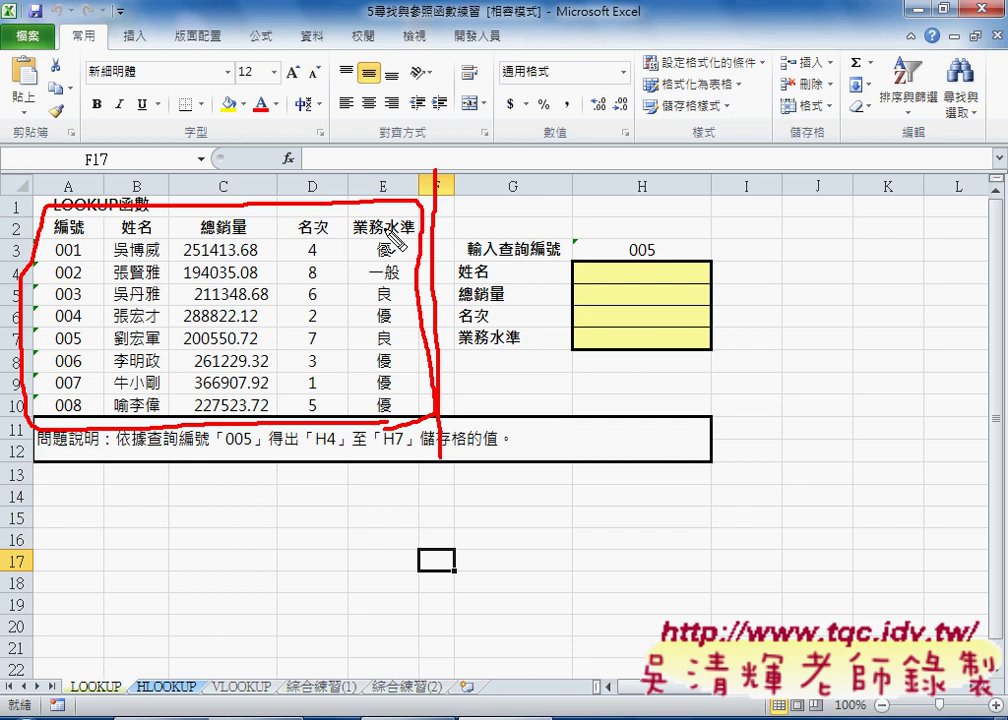
drag(660, 252, 648, 259)
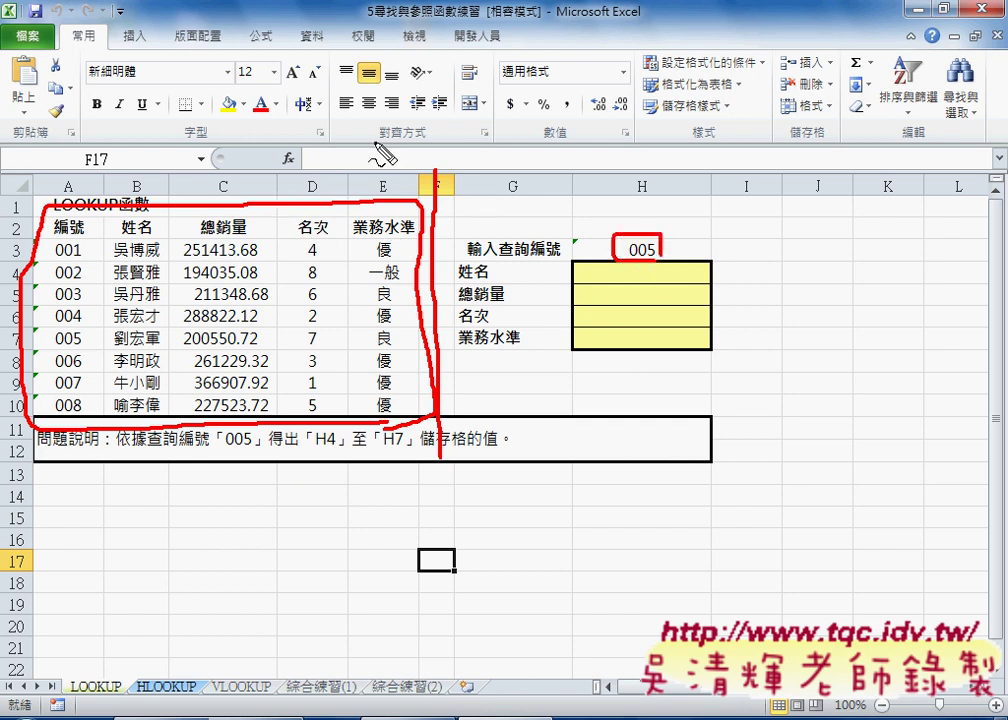
mouse_move(375, 141)
mouse_down()
mouse_move(305, 158)
mouse_move(322, 172)
mouse_move(371, 140)
mouse_move(529, 190)
mouse_move(562, 181)
mouse_up()
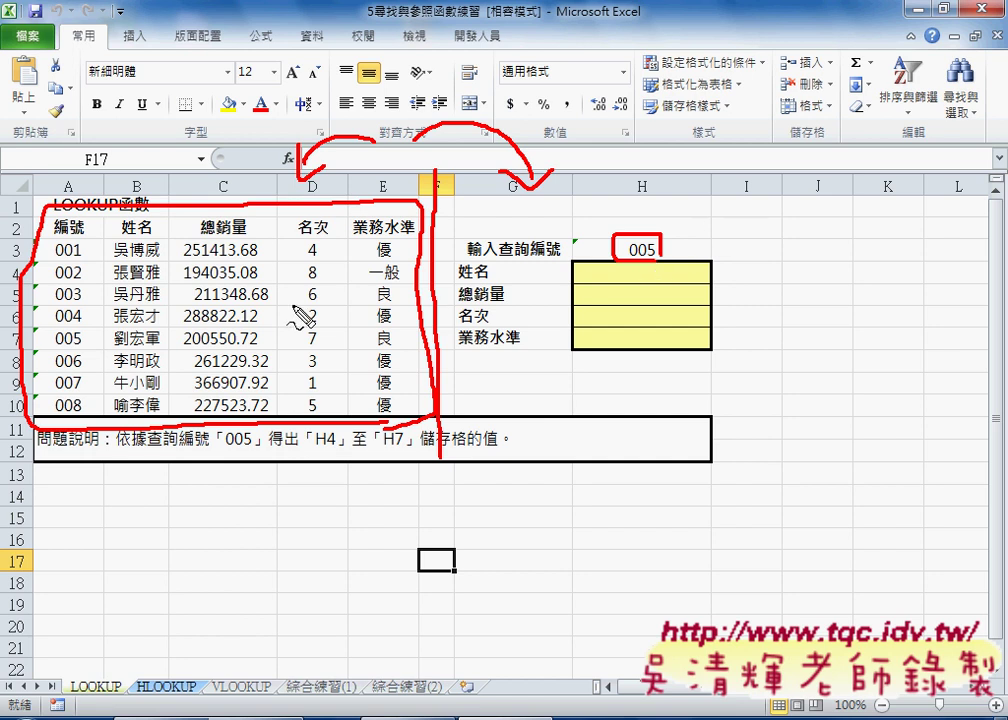
mouse_move(45, 345)
mouse_down()
mouse_move(383, 360)
mouse_move(117, 330)
mouse_move(400, 338)
mouse_move(380, 350)
mouse_up()
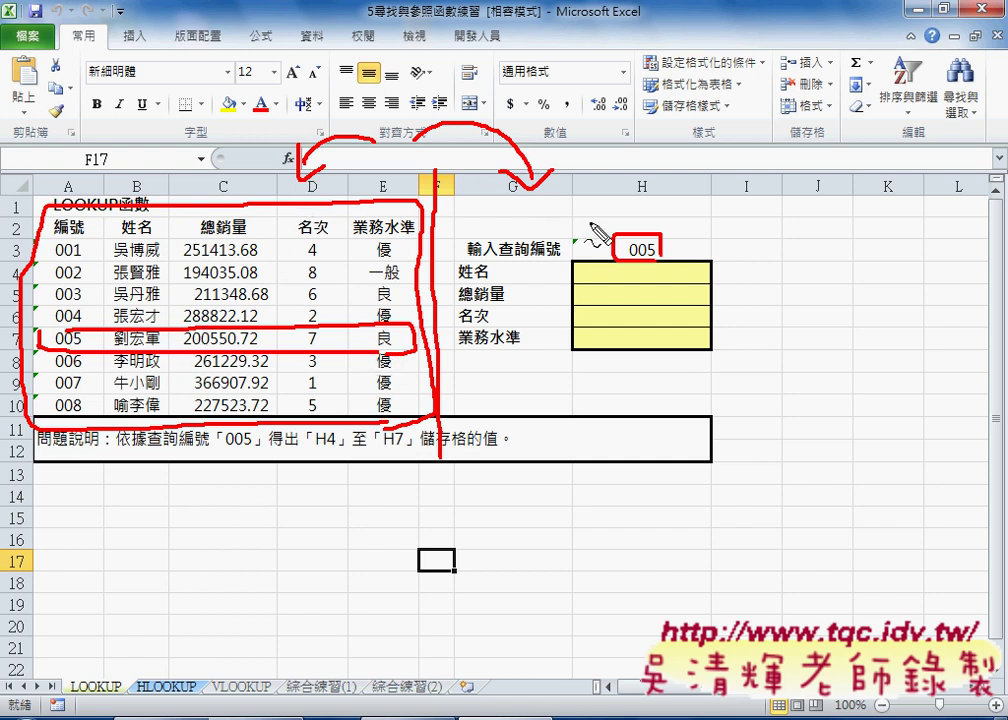
drag(593, 246, 614, 250)
key(Escape)
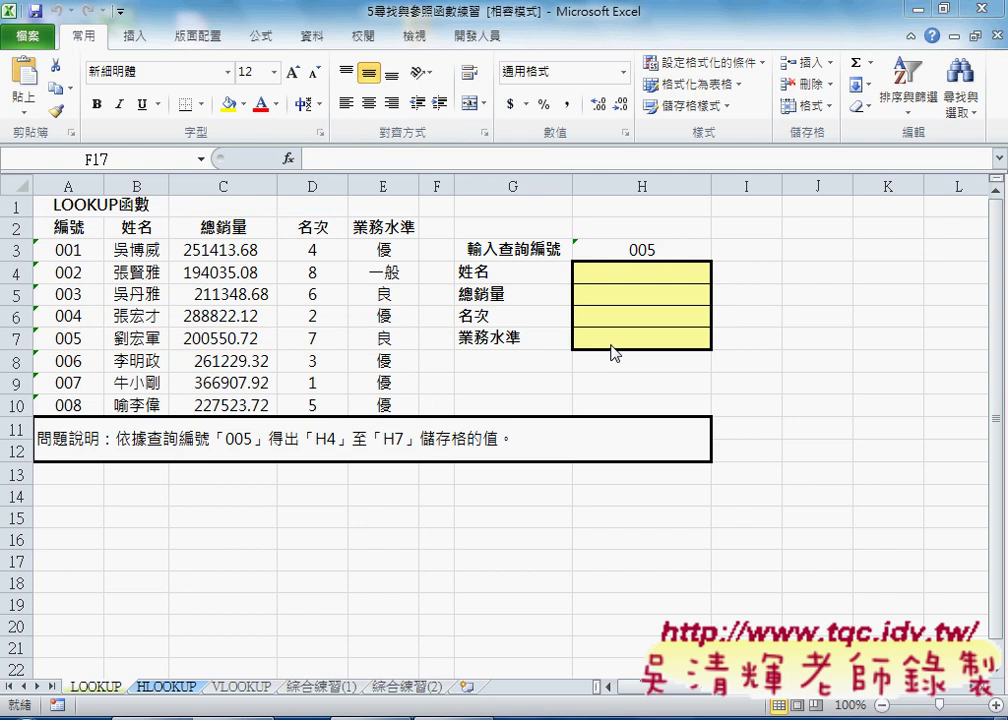
Check ID 005 in H3 and its record, then select H4 for the name
click(655, 248)
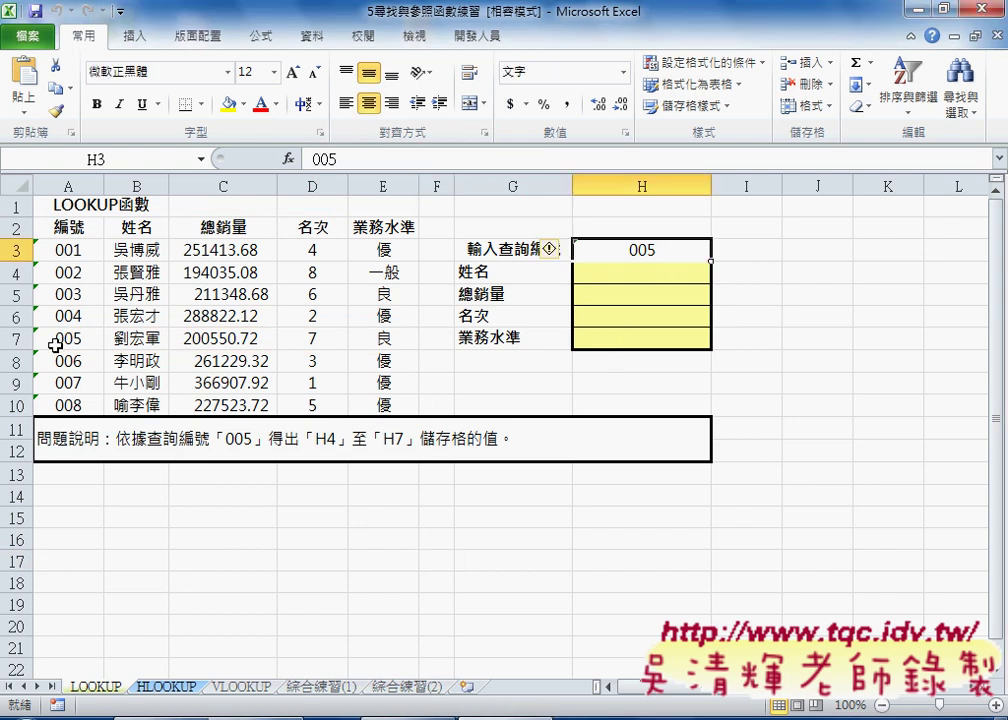
click(130, 340)
drag(130, 345, 380, 340)
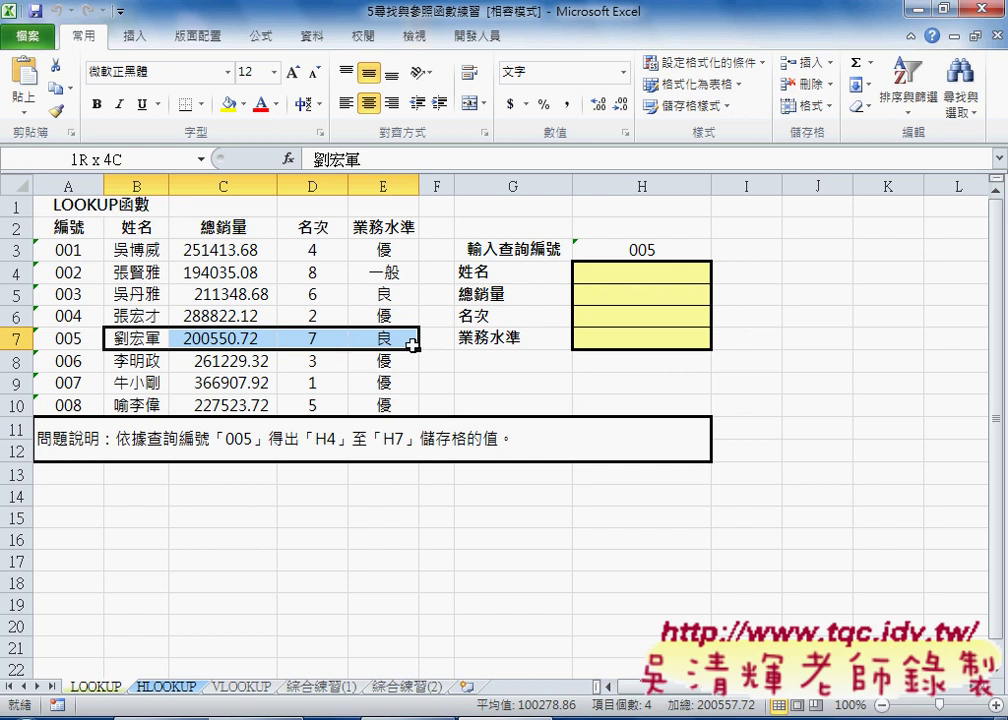
drag(652, 273, 652, 337)
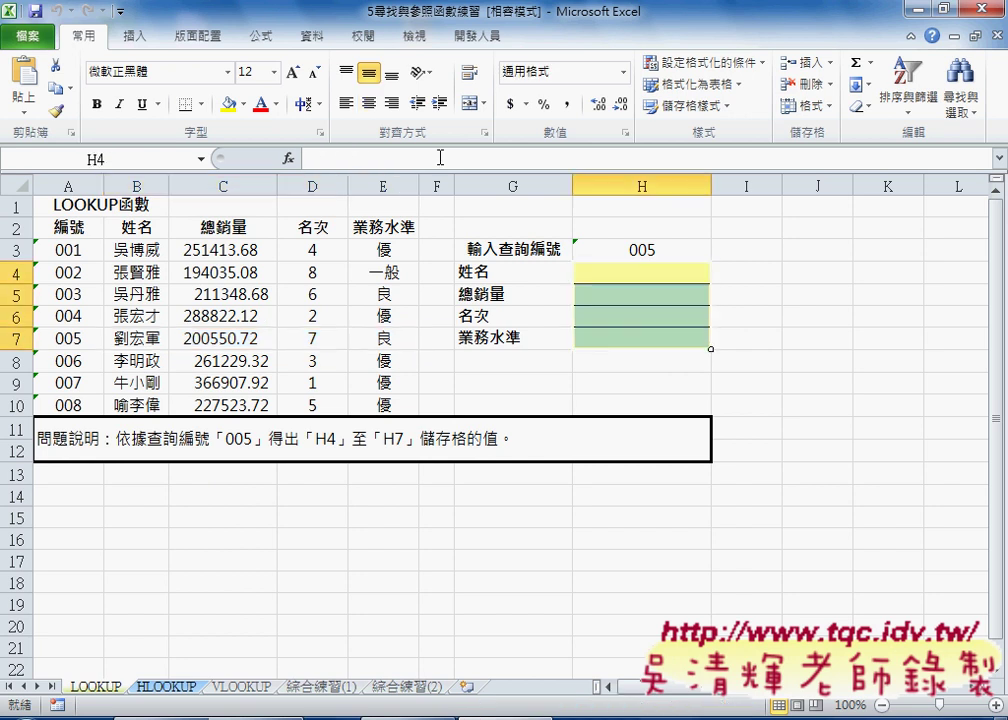
click(652, 274)
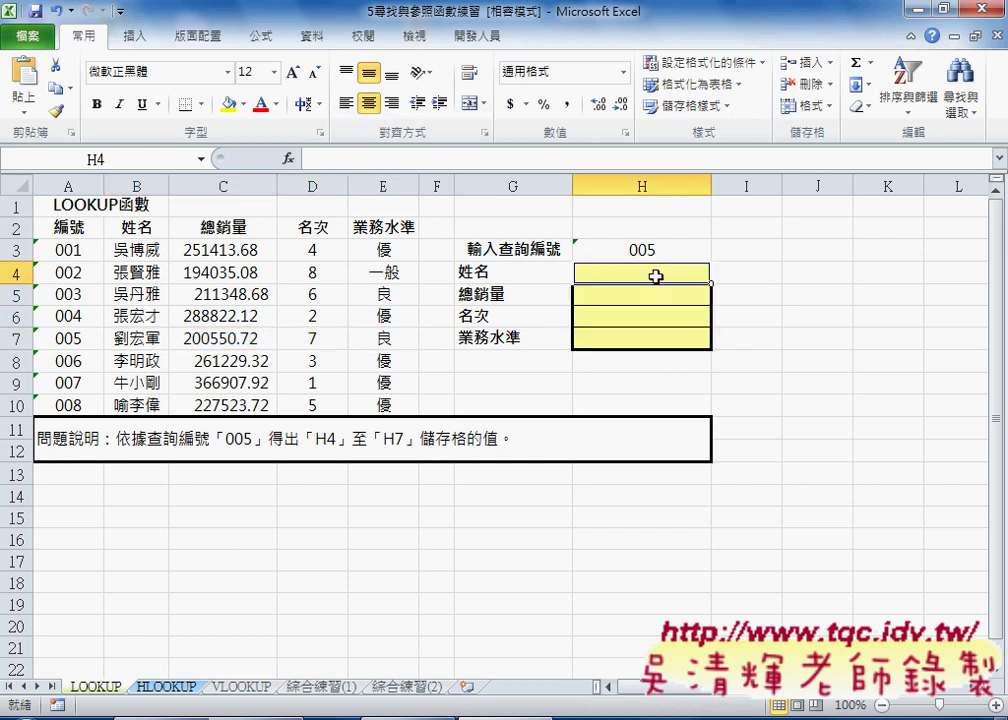
Insert the LOOKUP function into H4 from the 檢視與參照 category
click(289, 159)
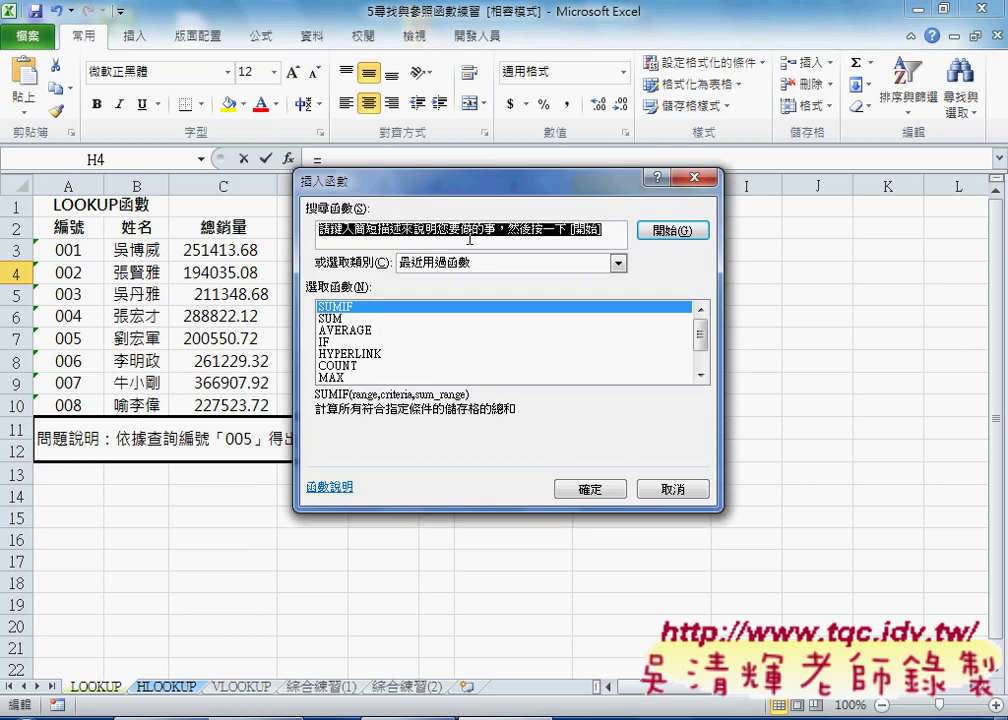
click(484, 264)
click(470, 350)
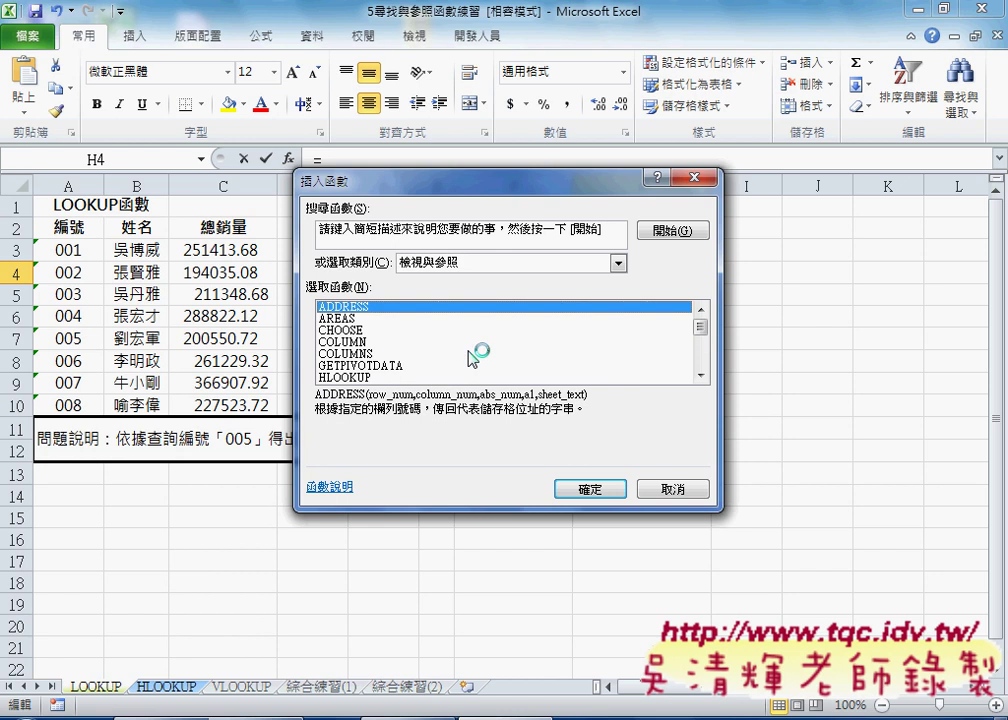
click(700, 375)
click(700, 375)
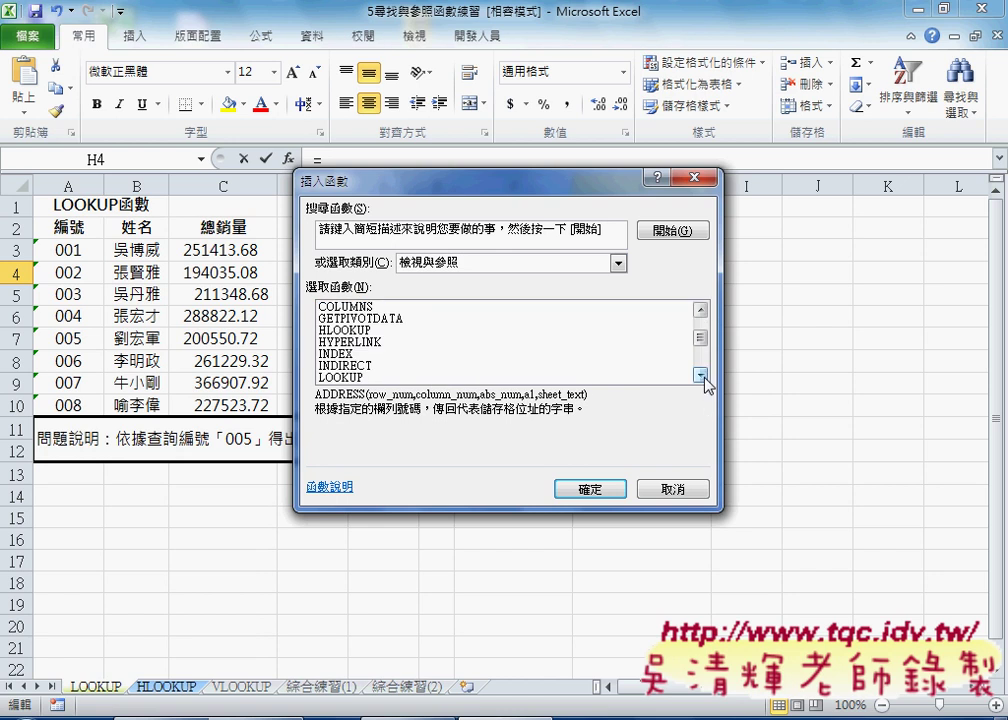
click(700, 375)
click(388, 356)
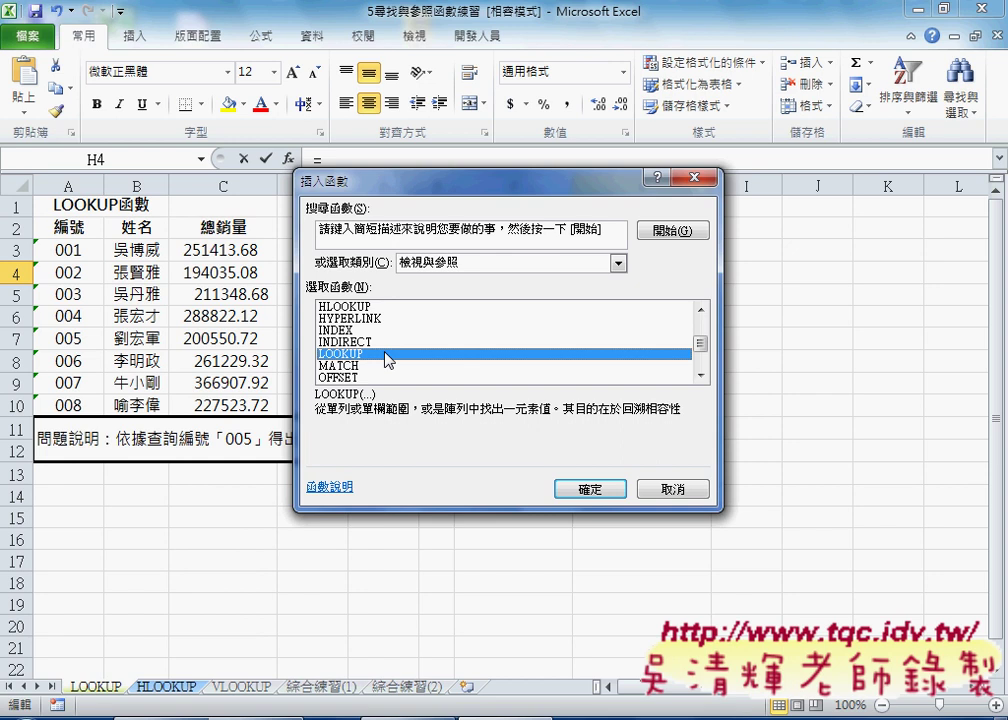
click(592, 490)
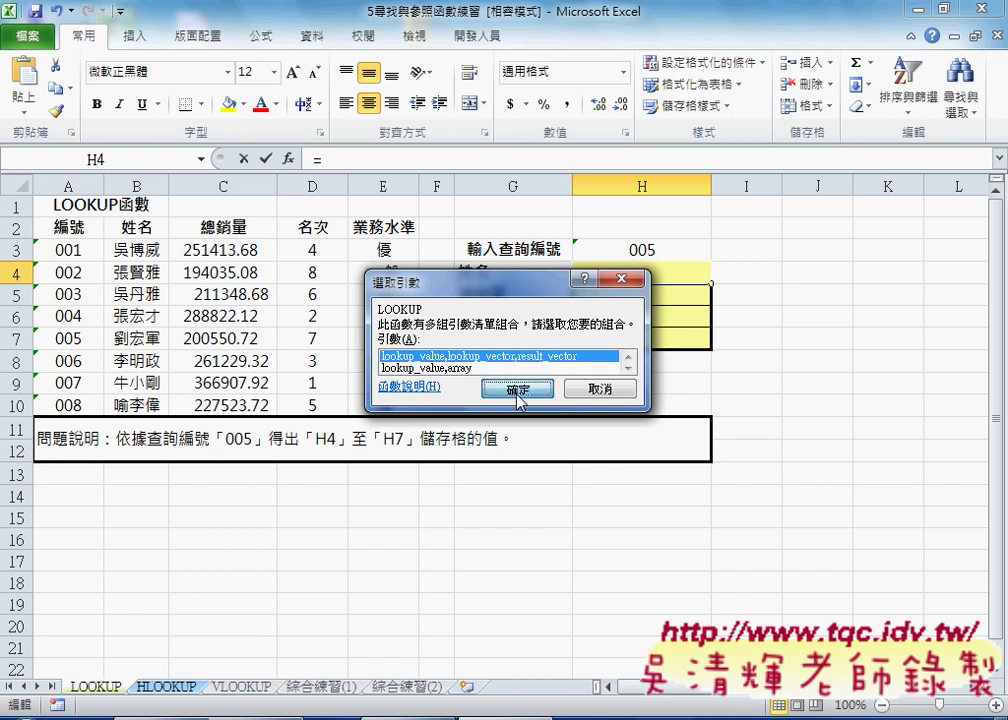
Use LOOKUP's vector form with lookup value H3, lookup vector A3:A10 and result vector B3:B10
click(516, 388)
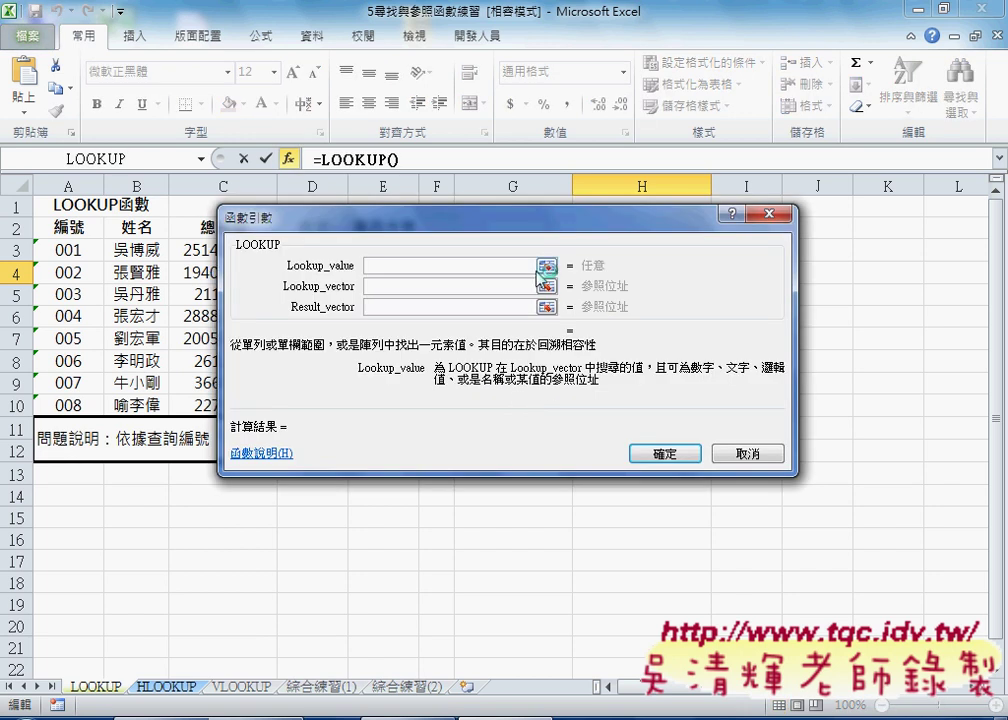
drag(534, 229, 542, 444)
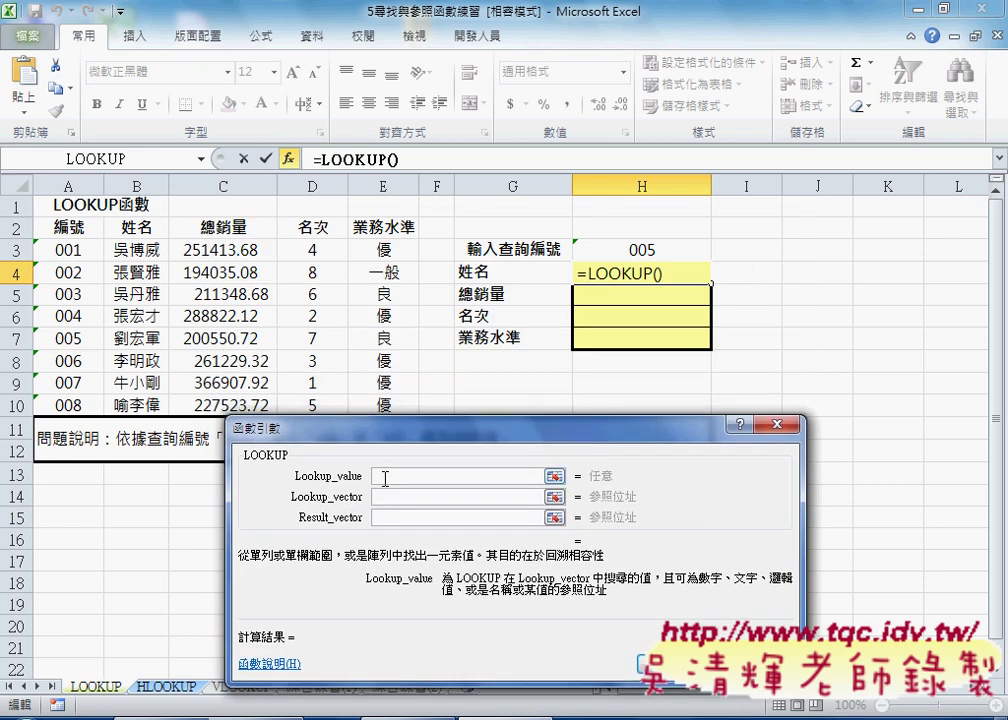
click(648, 249)
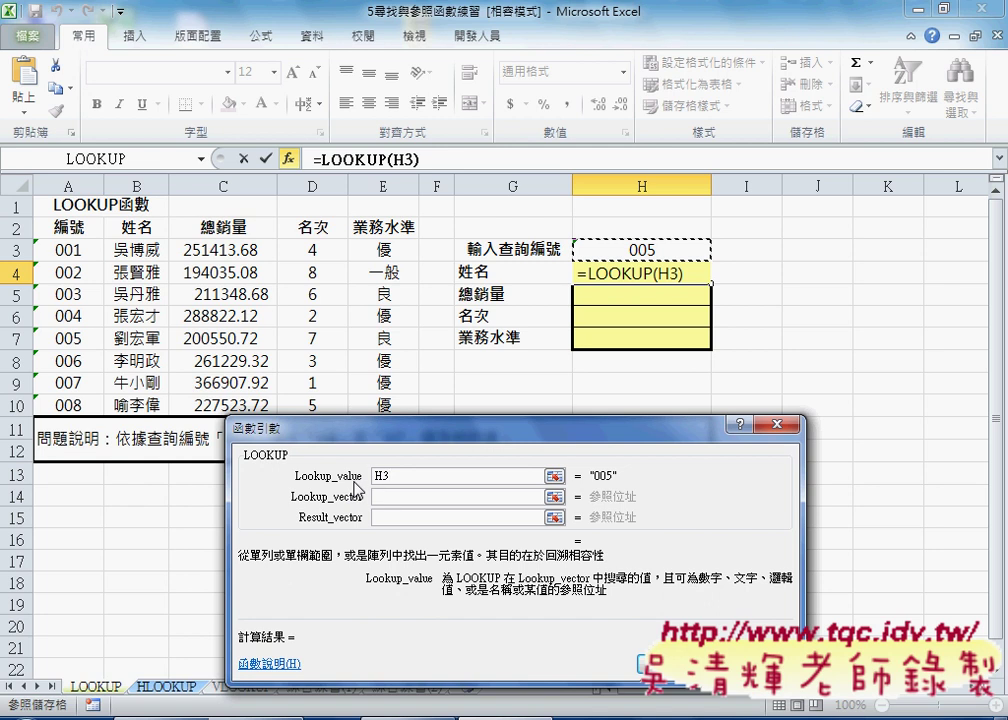
click(390, 496)
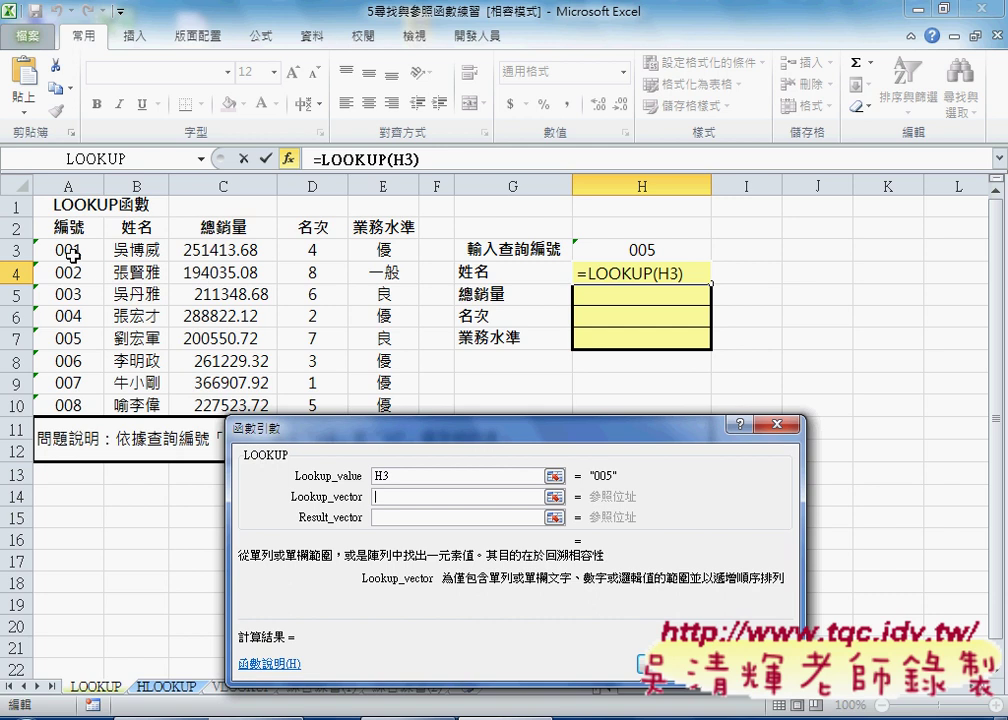
drag(68, 250, 67, 405)
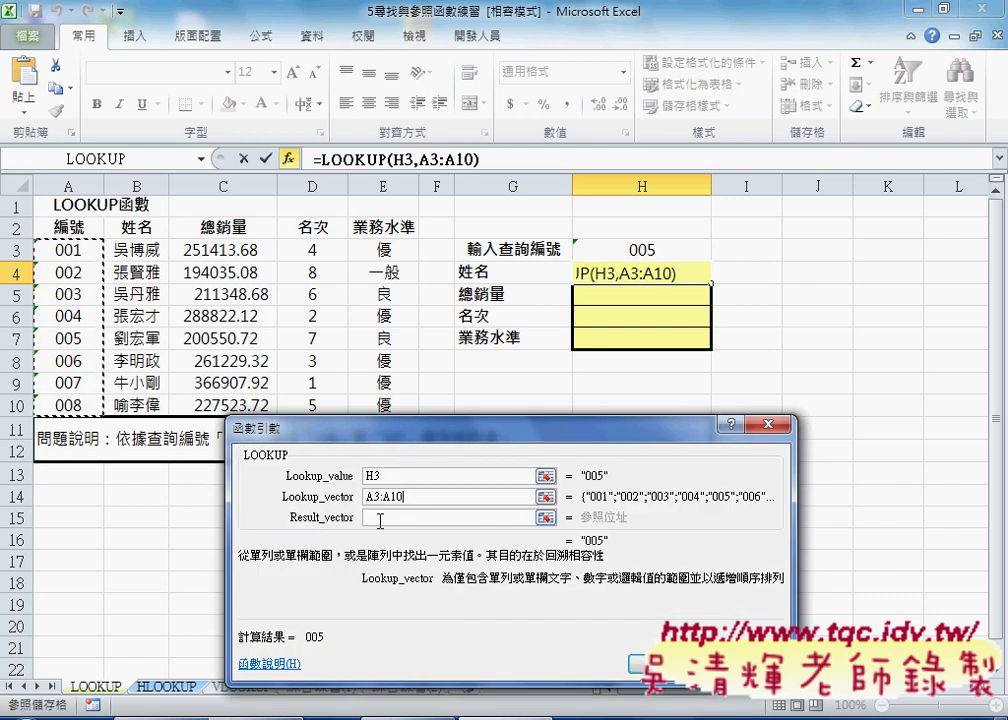
click(380, 518)
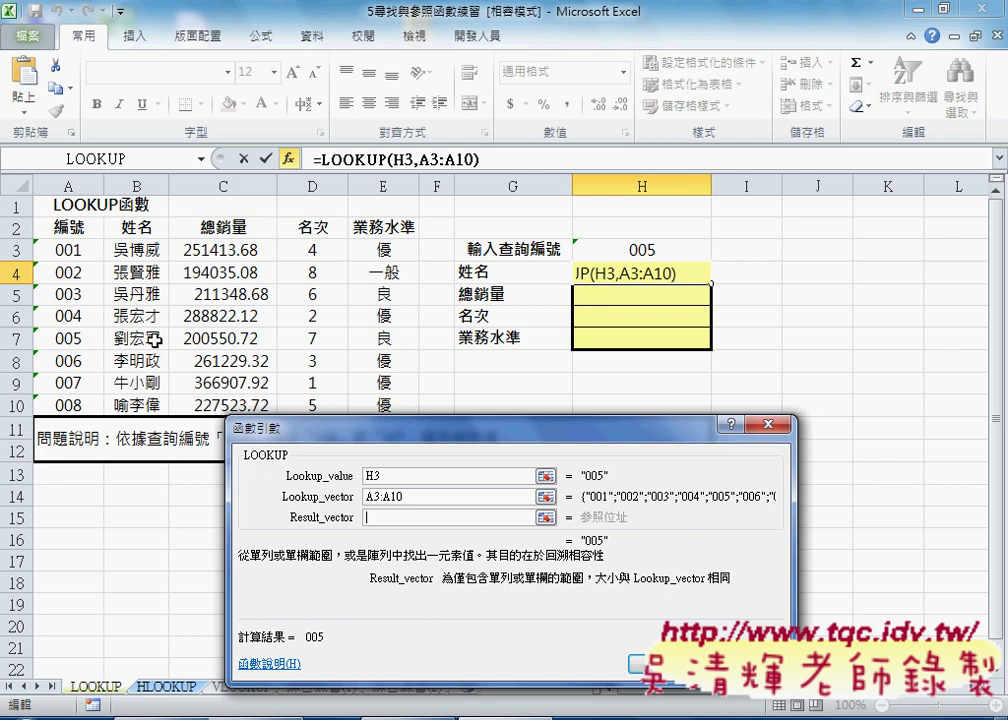
drag(145, 263, 148, 403)
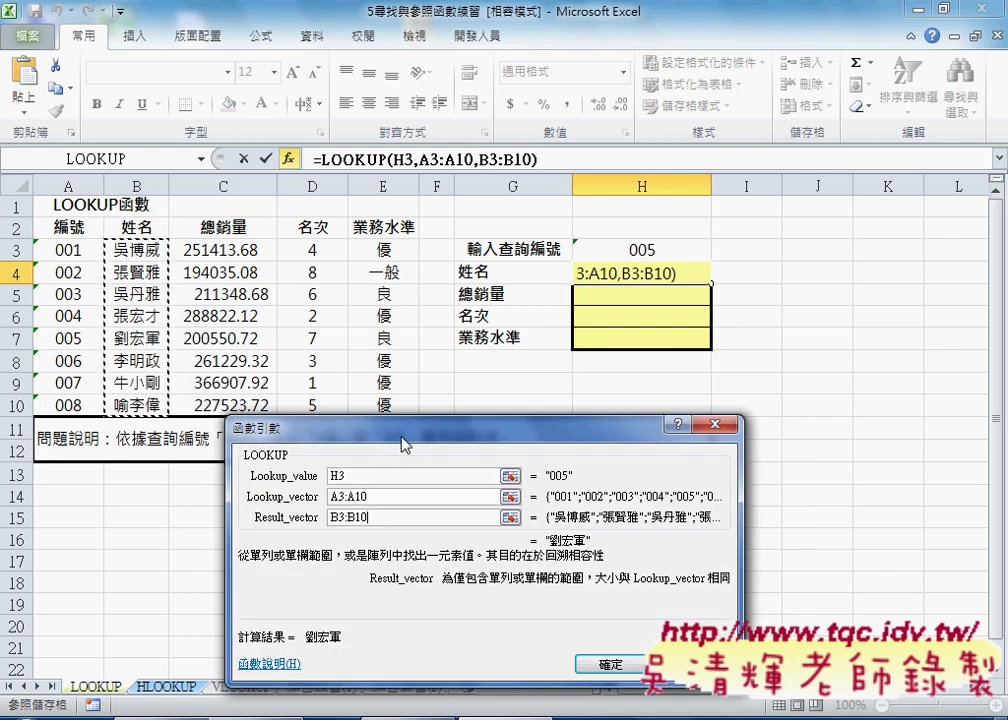
drag(505, 440, 508, 390)
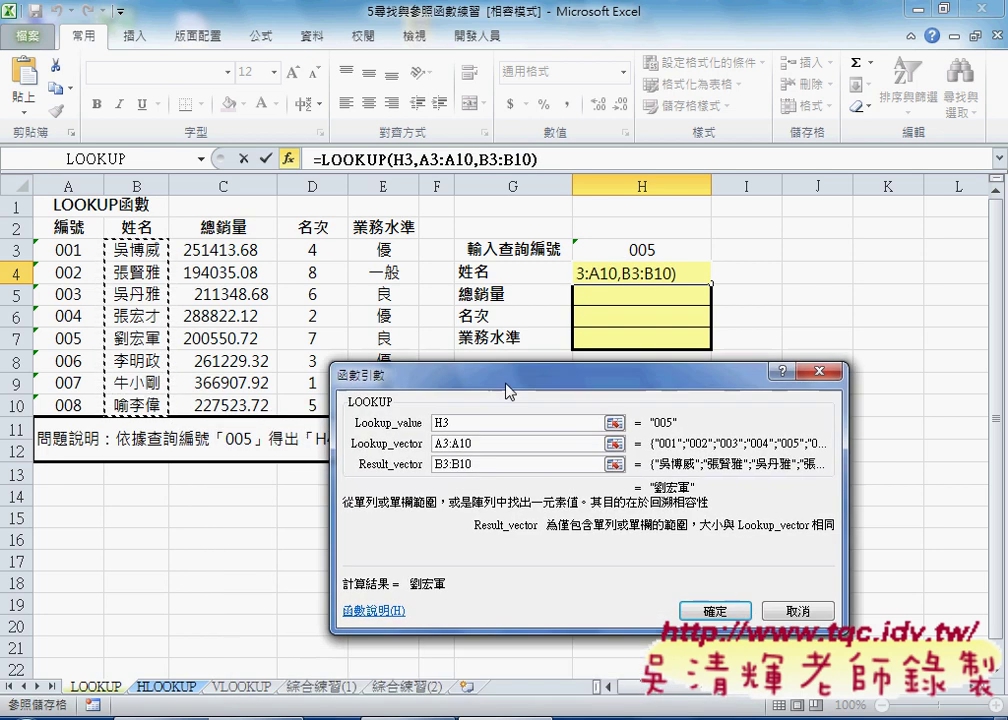
click(733, 607)
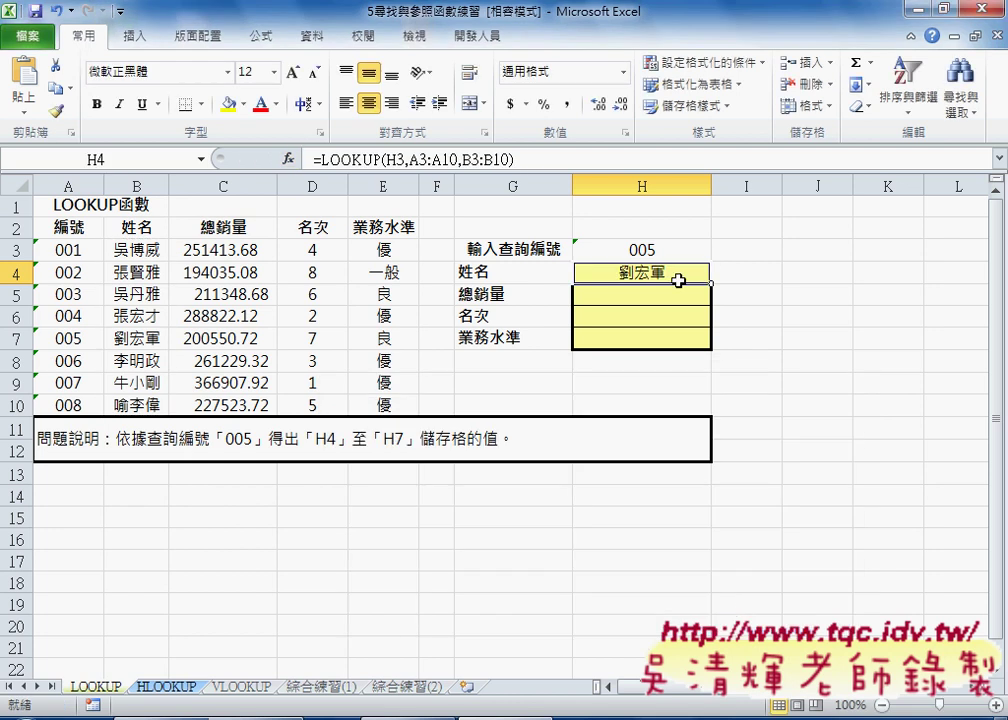
Change the ID in H3 to 006 and check the name in H4
click(650, 250)
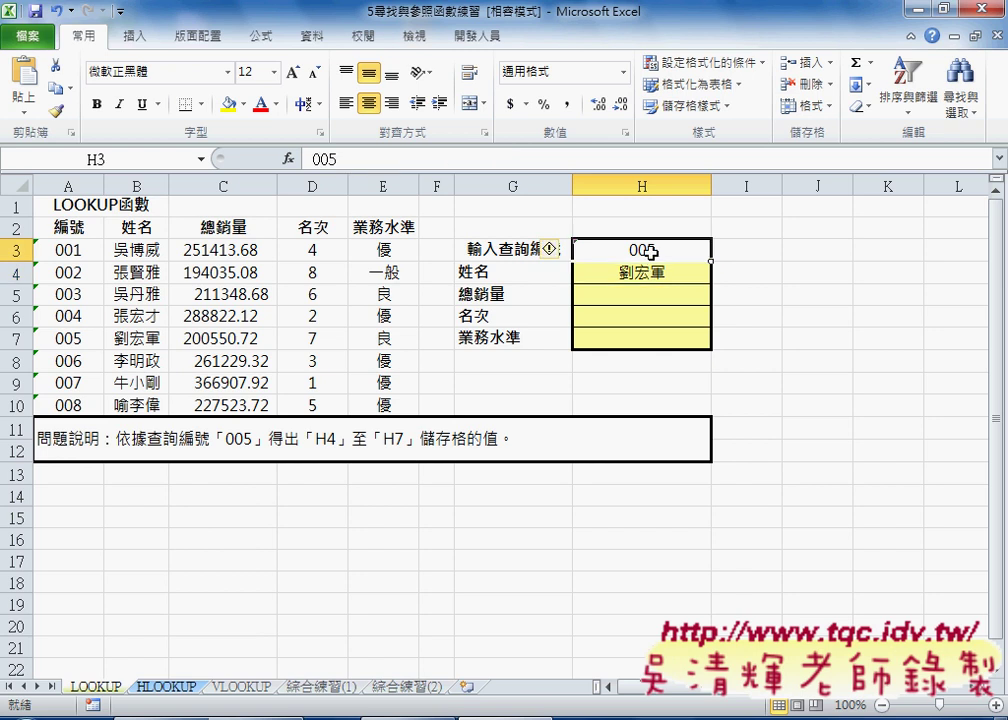
double_click(652, 250)
drag(649, 250, 664, 251)
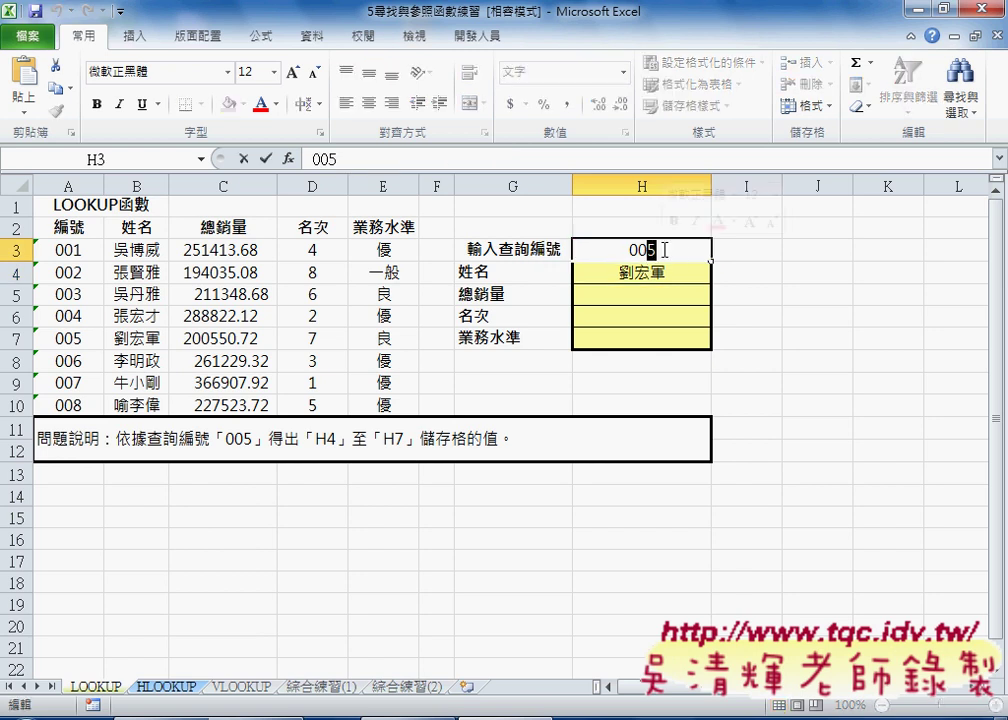
text(6)
key(Return)
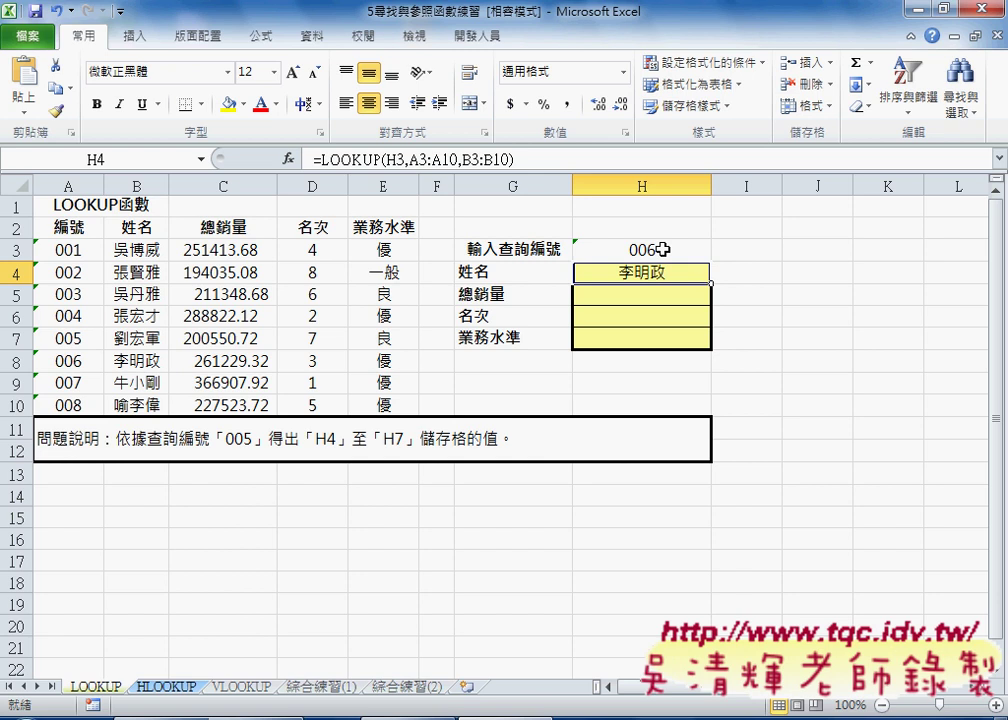
Change the ID in H3 to 009 and check the result
click(662, 250)
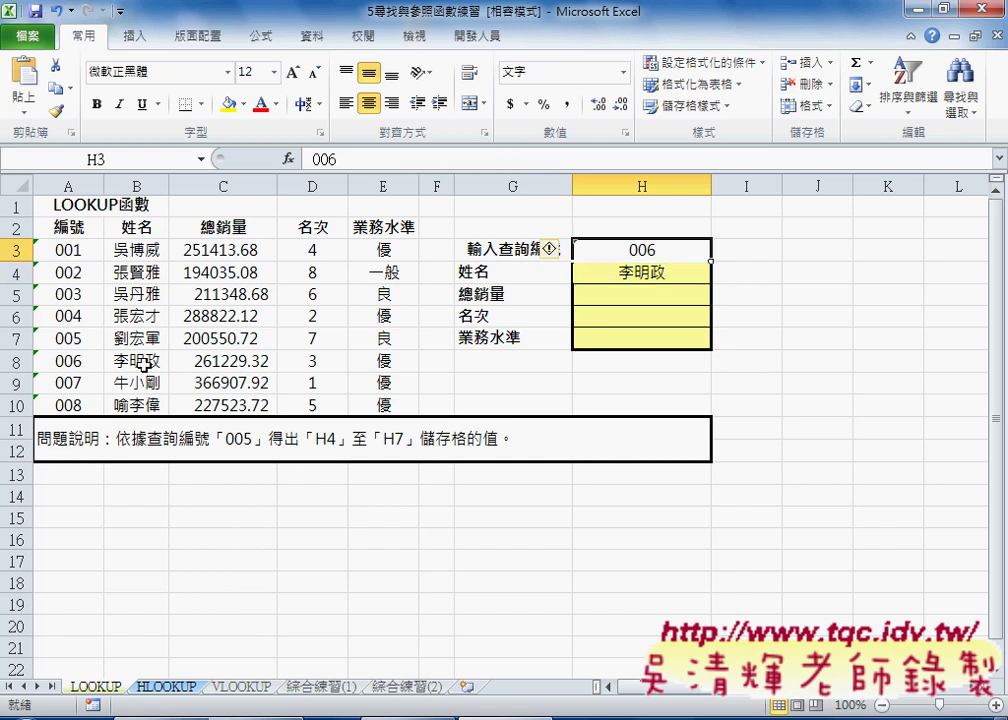
double_click(650, 250)
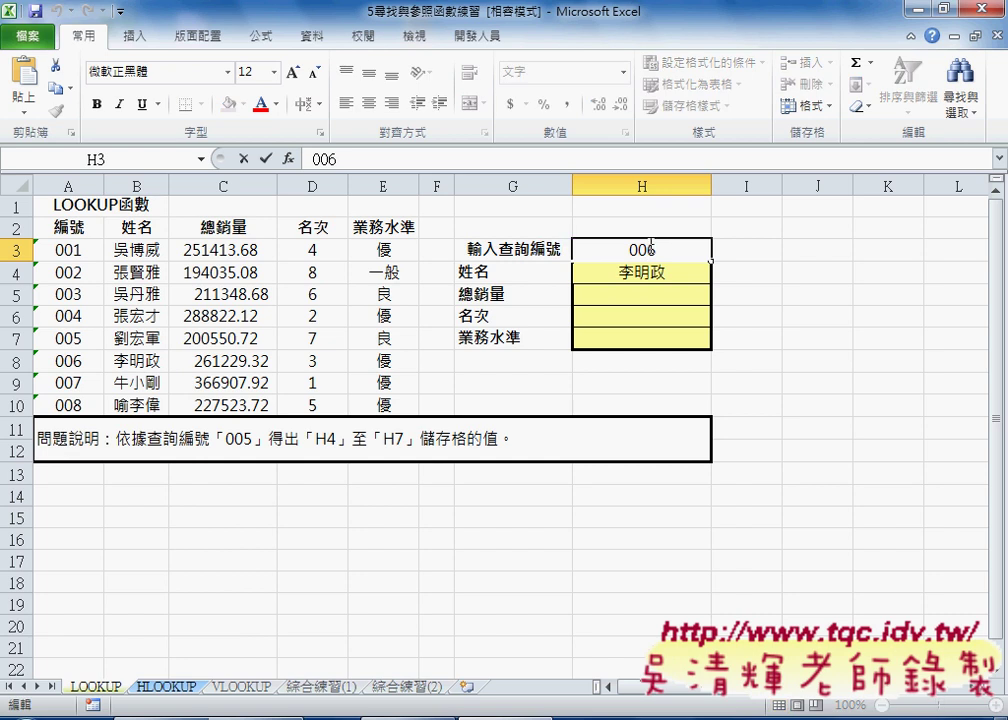
drag(650, 247, 672, 244)
text(9)
key(Return)
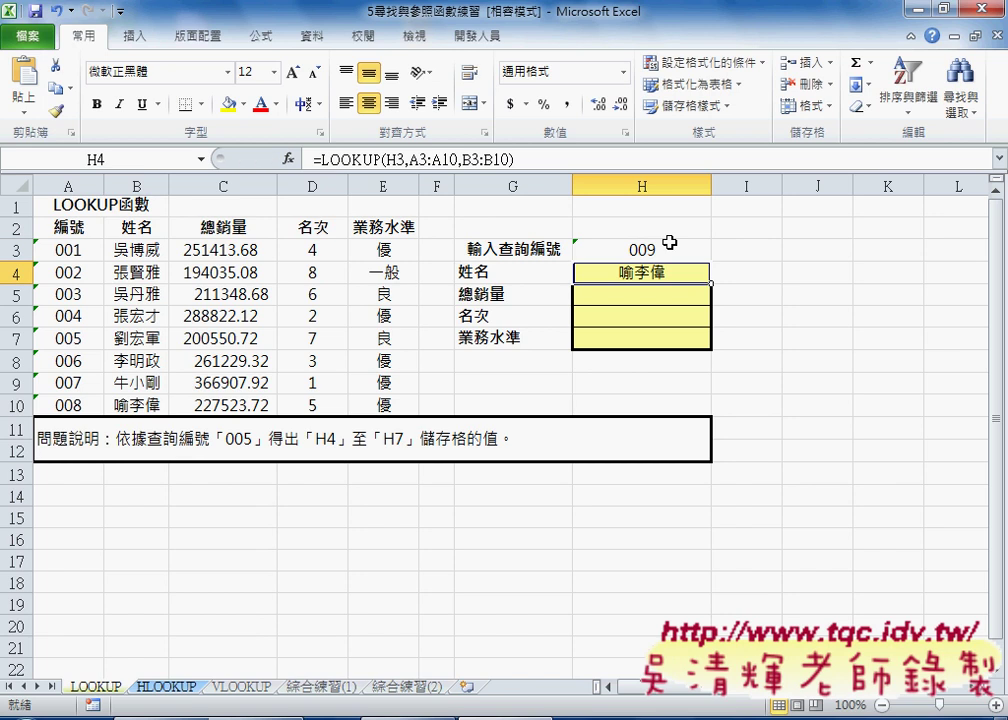
Set H3 to ID 008, then reopen H4's LOOKUP formula for review
double_click(669, 244)
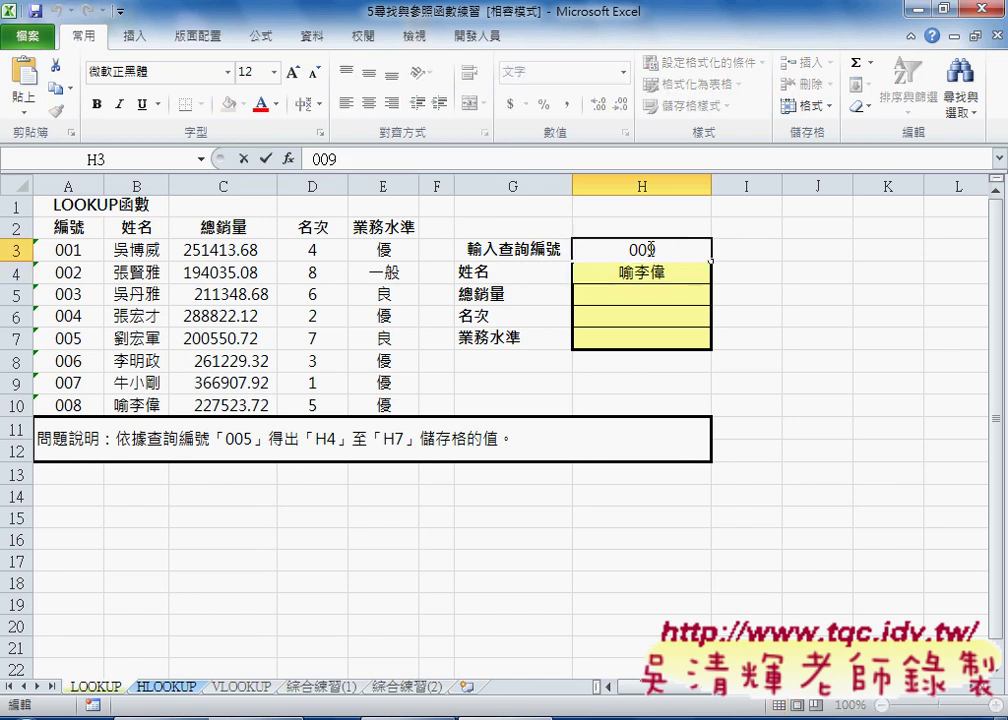
key(BackSpace)
text(8)
key(Return)
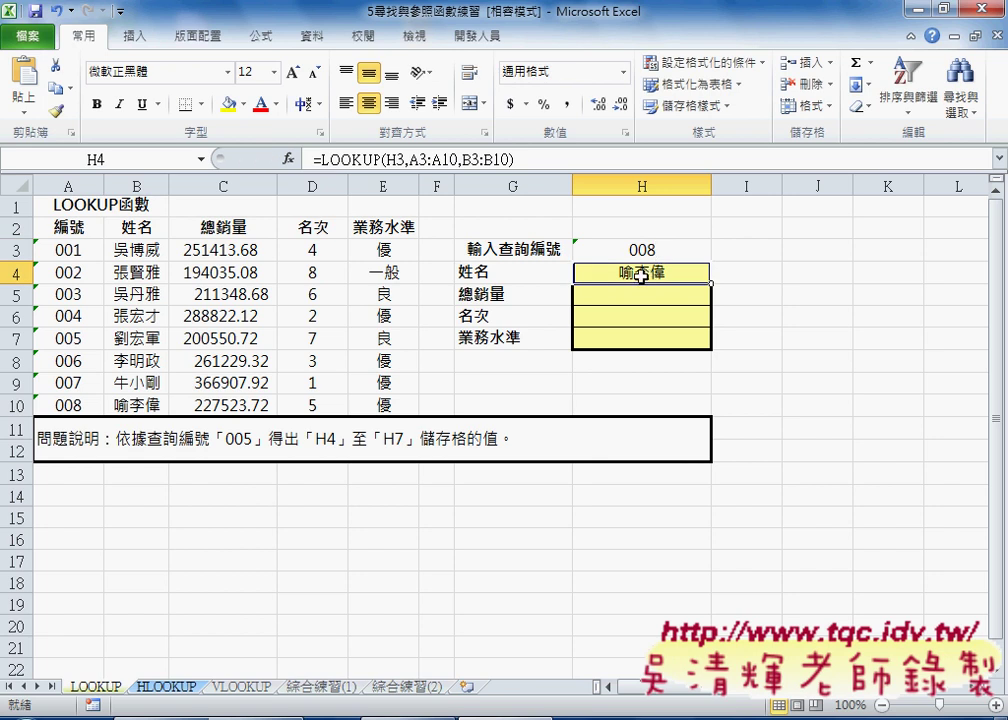
double_click(646, 274)
click(292, 161)
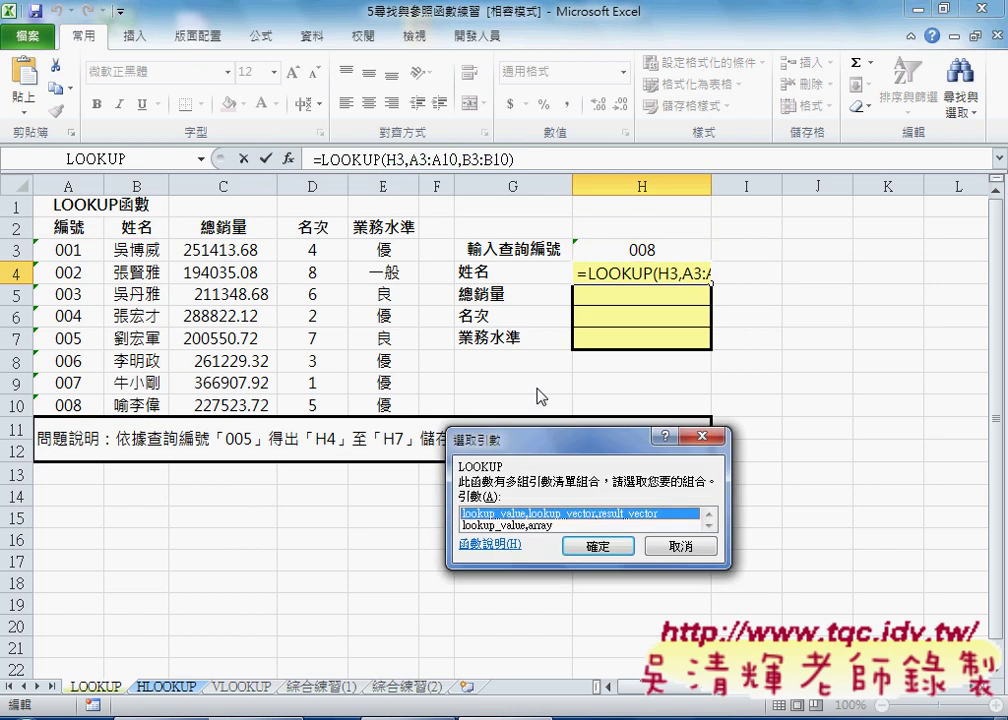
click(600, 547)
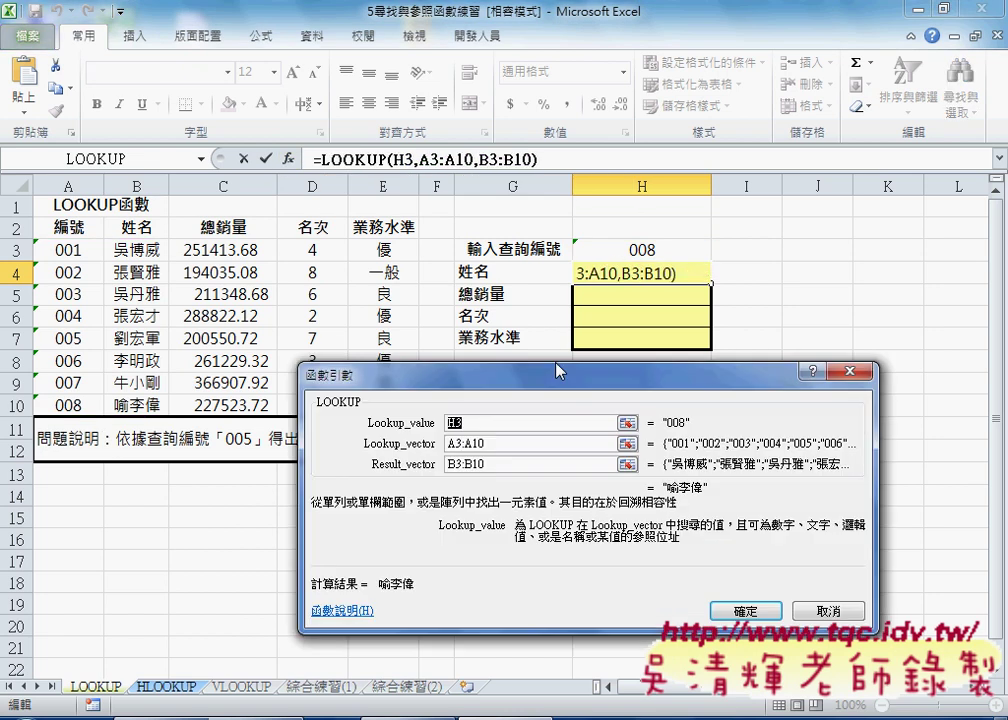
drag(557, 371, 523, 357)
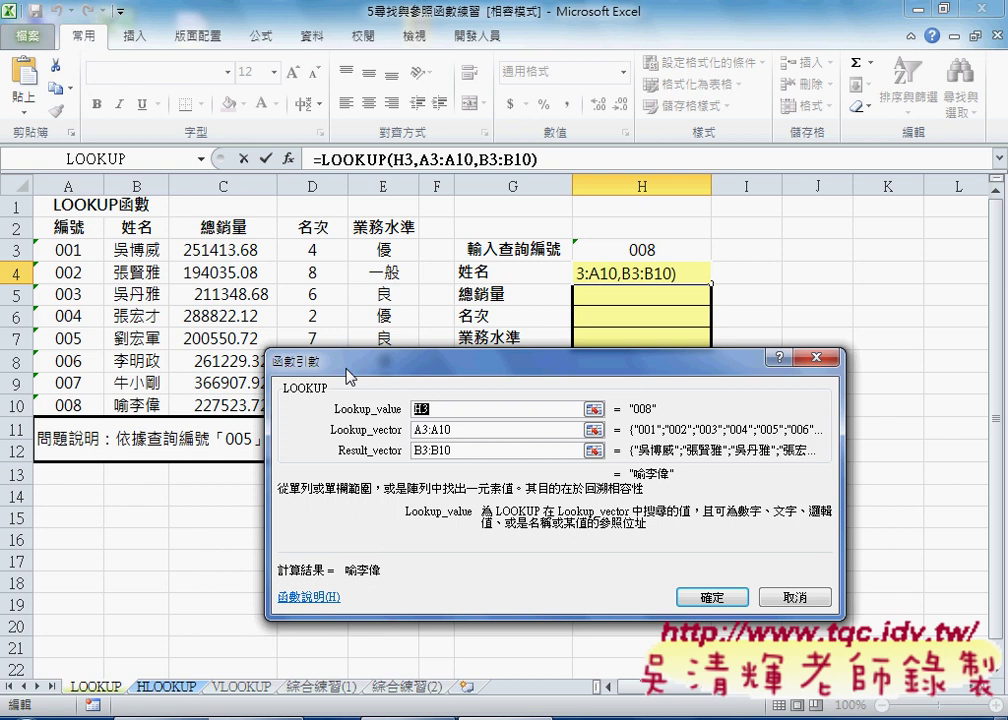
click(792, 598)
drag(52, 227, 380, 233)
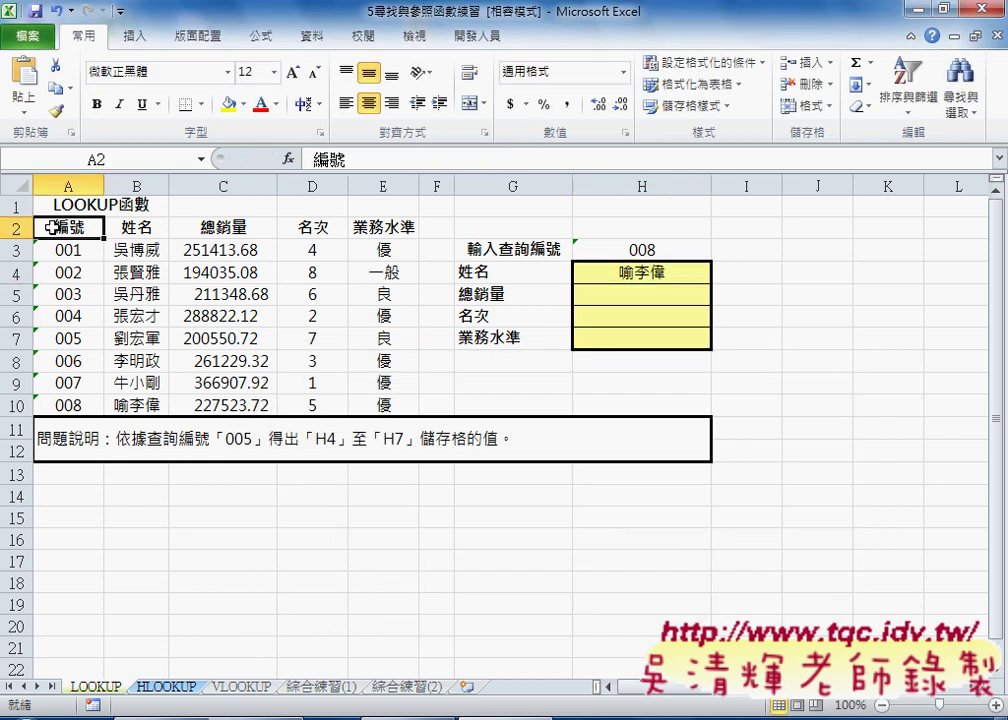